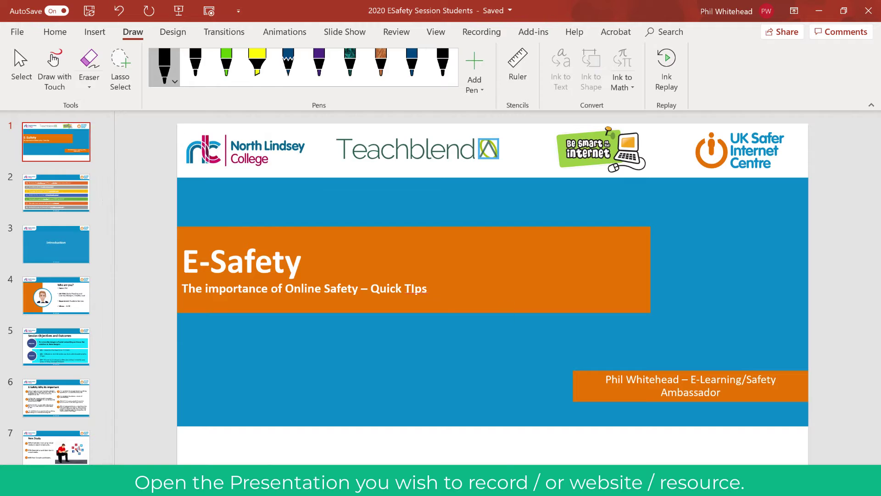
Present the slide show from the title slide through slide 5, Session Objectives and Outcomes, then end it.
key("F5")
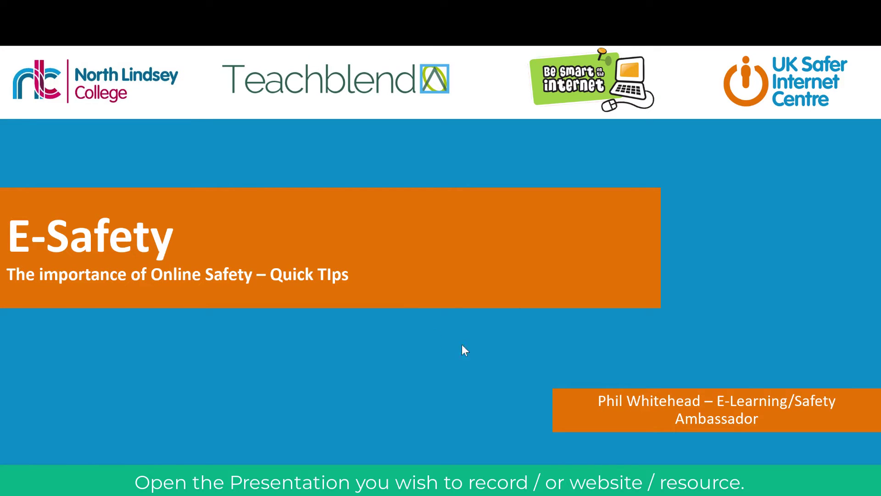
left_click(478, 164)
left_click(477, 162)
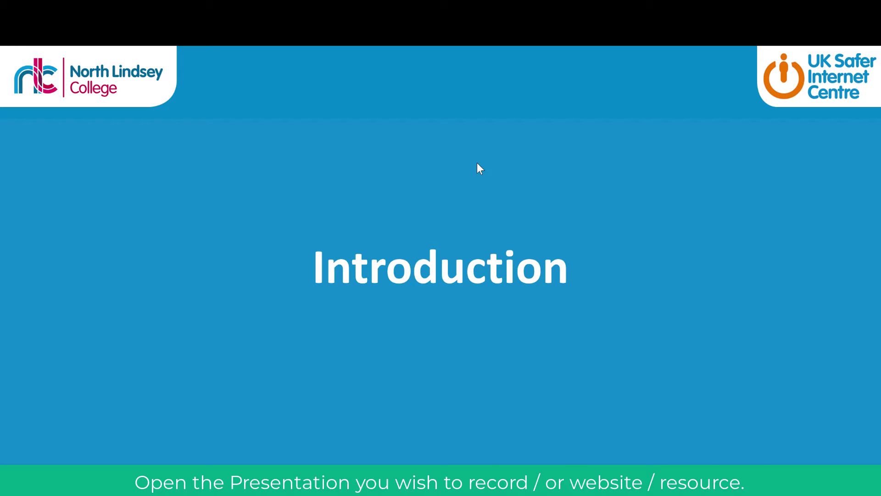
left_click(477, 162)
left_click(478, 163)
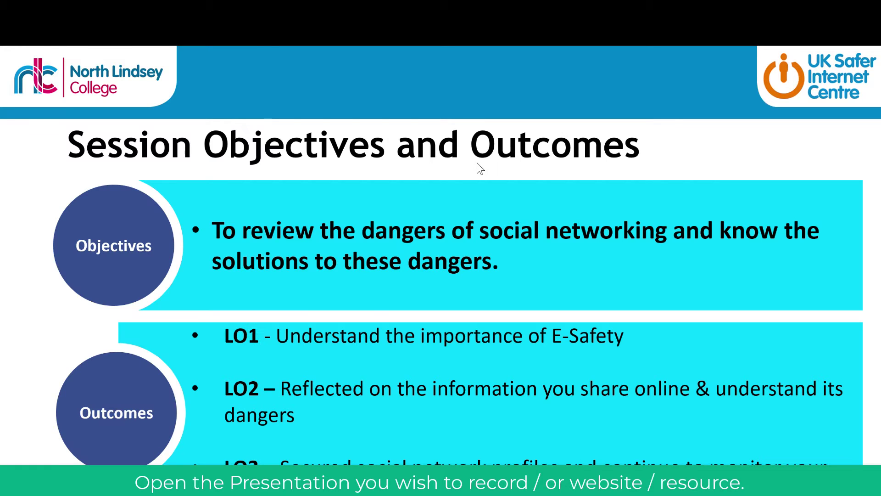
key("Escape")
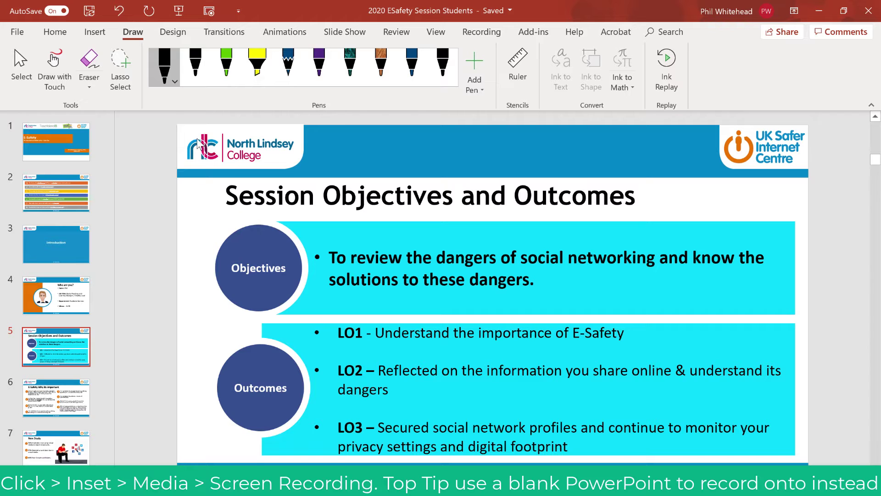
Choose Screen Recording from the Insert tab's Media options.
left_click(94, 32)
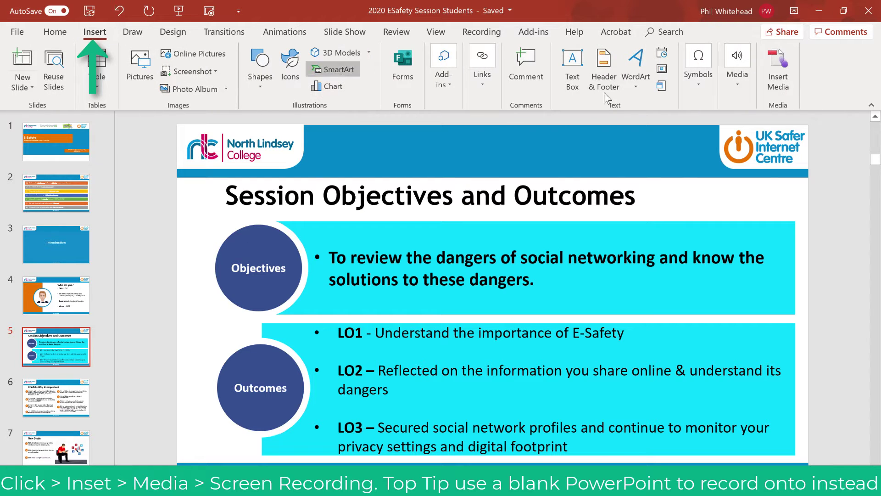
left_click(741, 64)
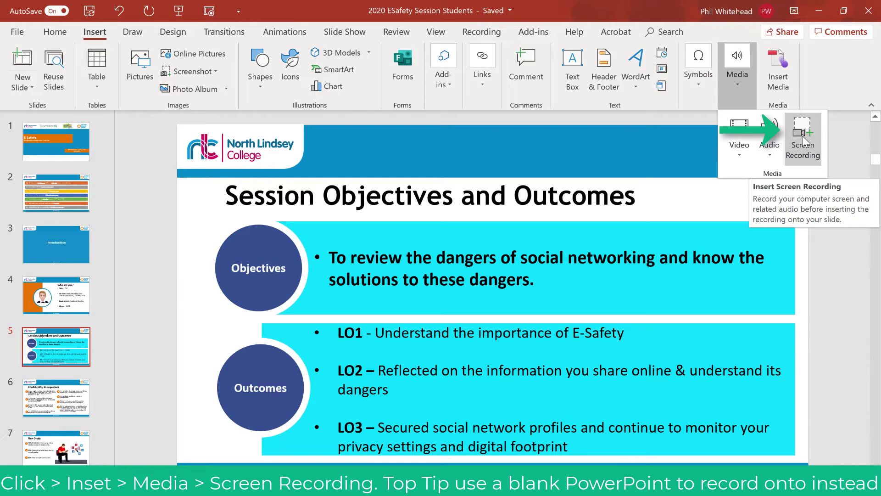
left_click(147, 205)
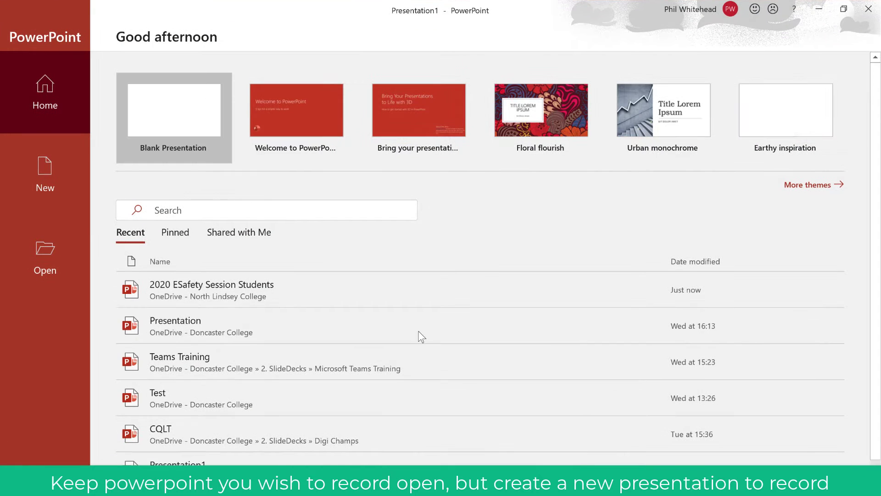
Create a blank presentation and start a Screen Recording from Insert > Media.
left_click(159, 109)
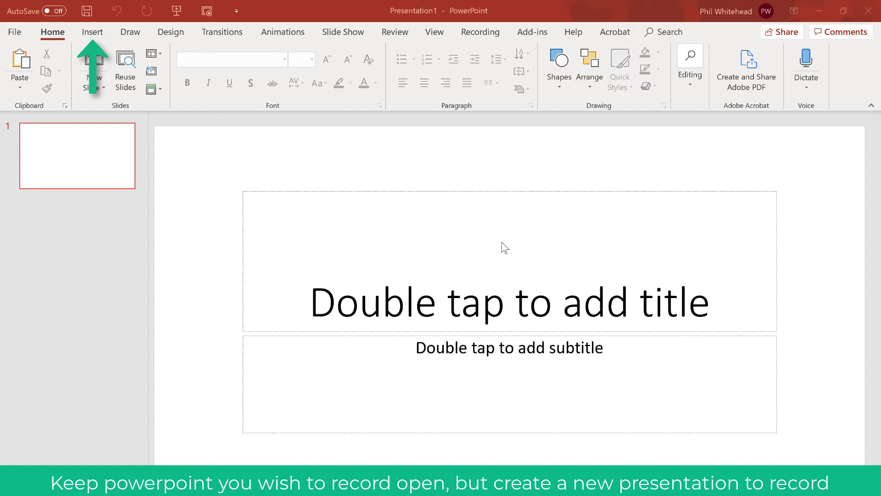
left_click(94, 33)
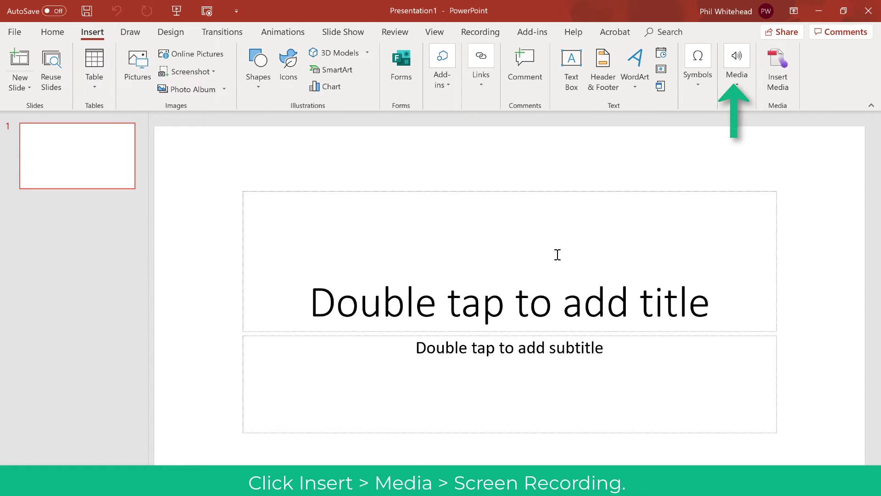
left_click(736, 69)
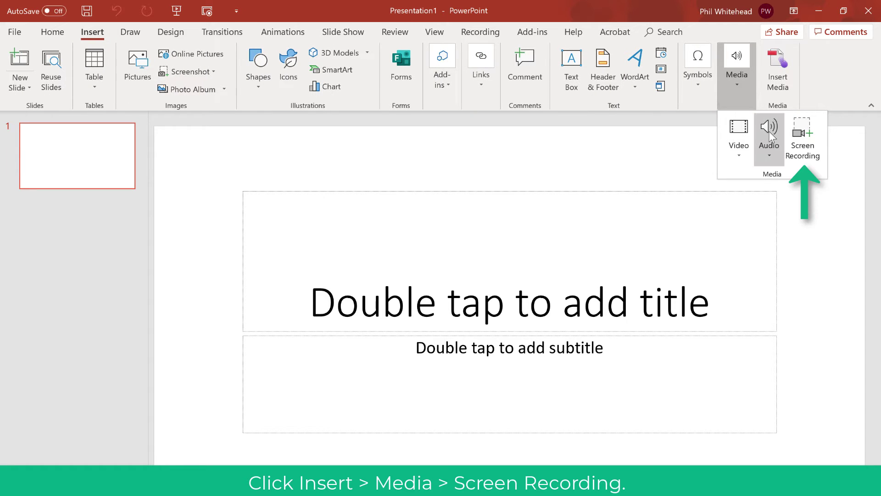
left_click(805, 132)
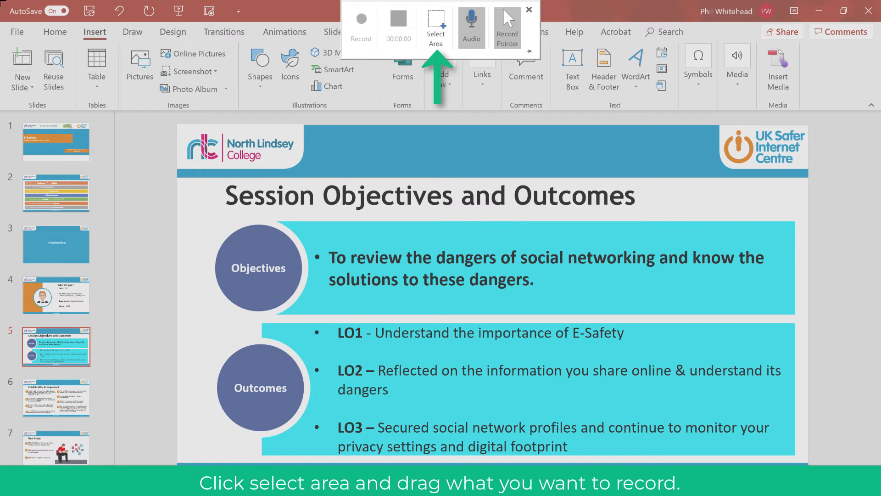
Mark the recording area and present the slide show from the E-Safety title slide.
left_click_drag(9, 18, 800, 464)
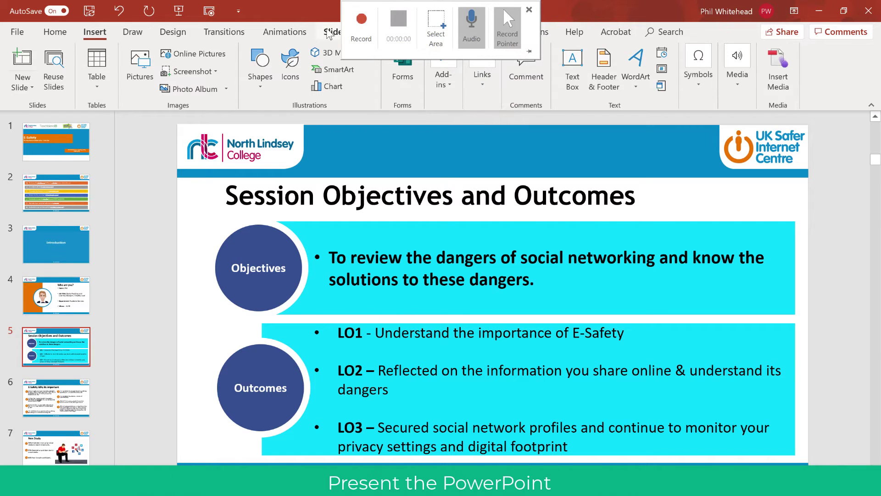
key("shift+F5")
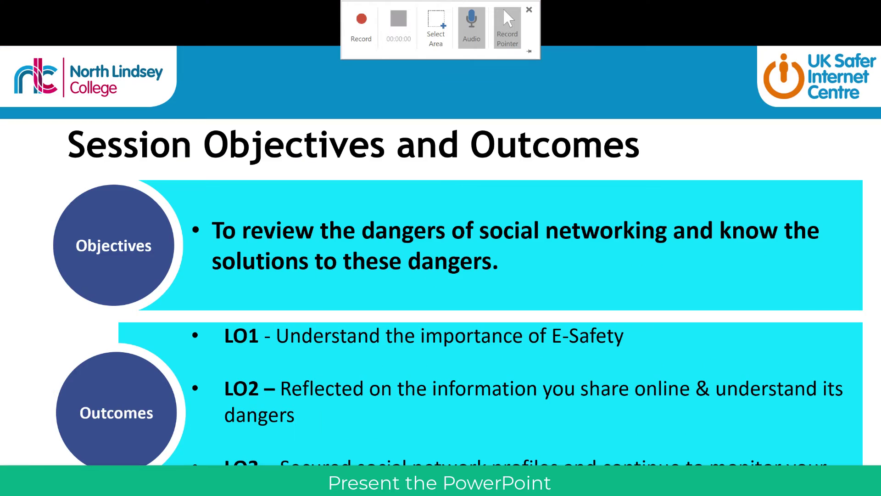
key("Left")
key("Left")
key("Left")
key("Left")
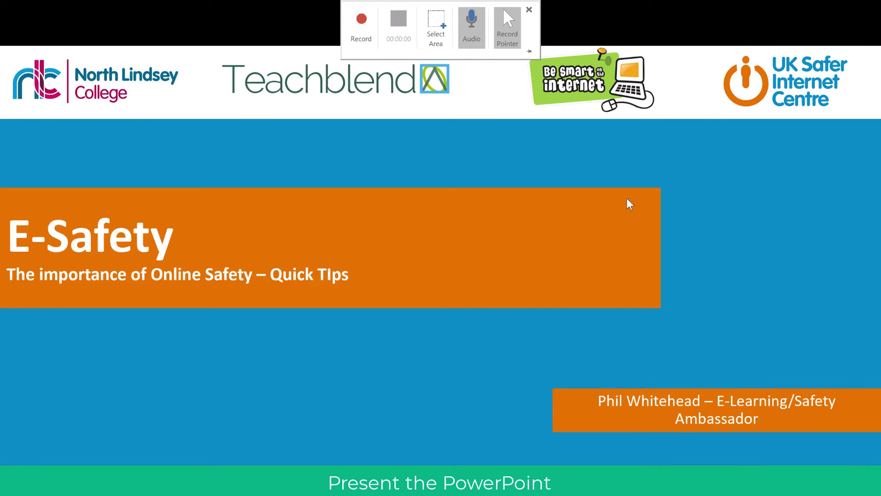
Record advancing to Session Objectives and Outcomes, then end the show and minimise PowerPoint.
left_click(362, 23)
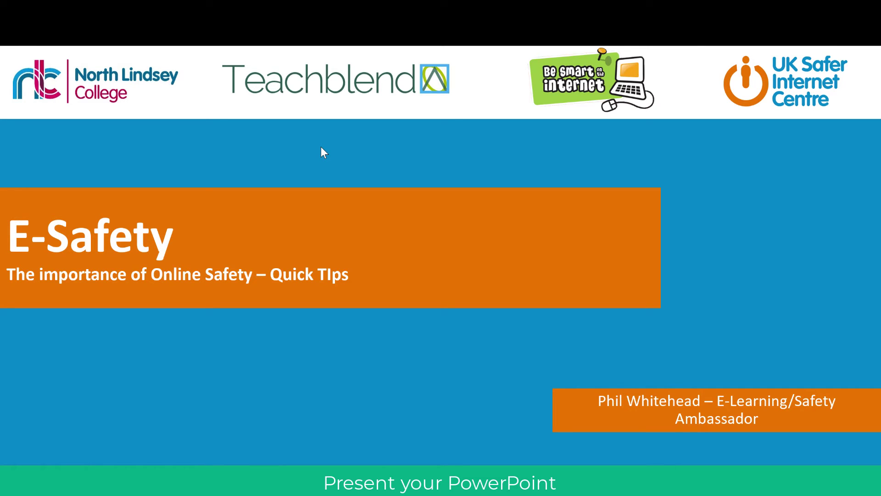
left_click(759, 247)
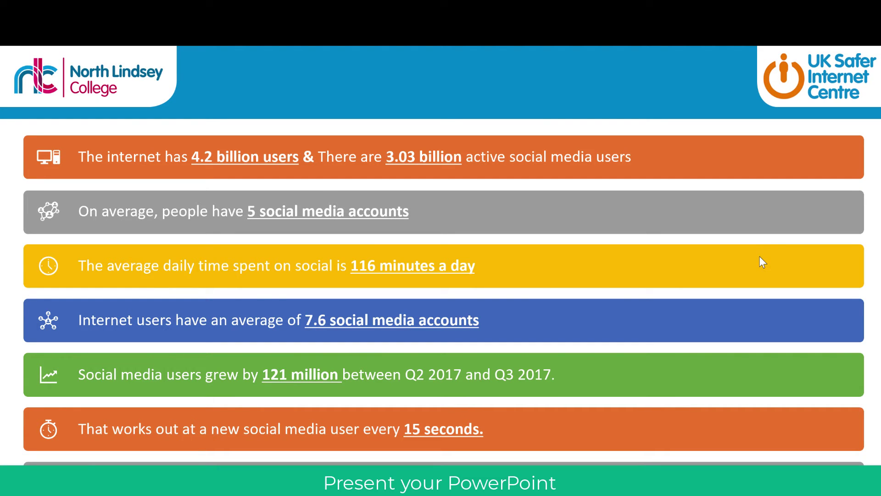
left_click(760, 257)
left_click(759, 256)
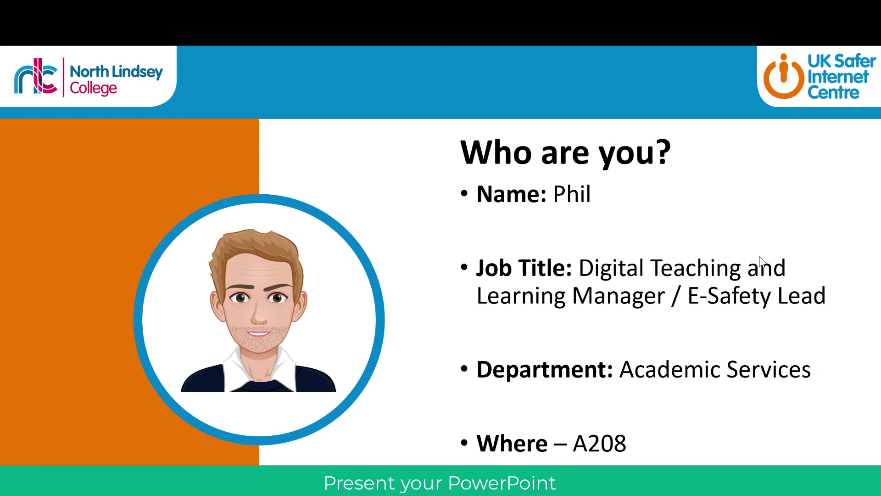
left_click(759, 257)
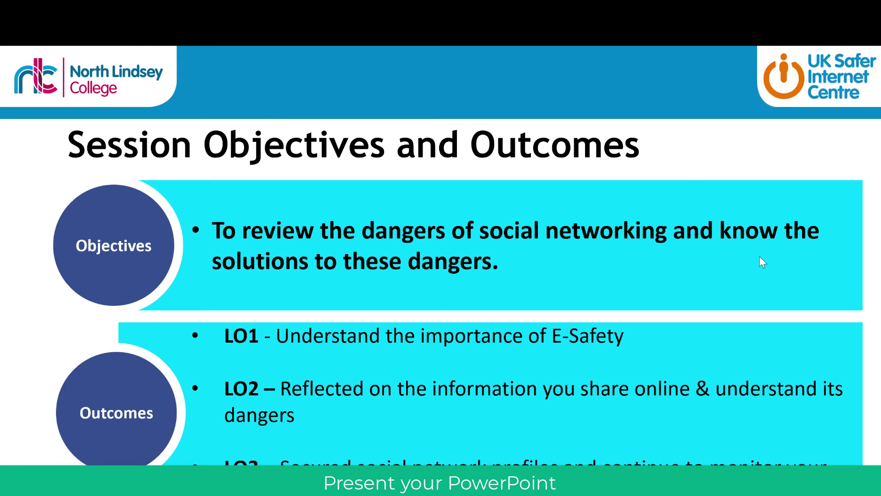
key("Escape")
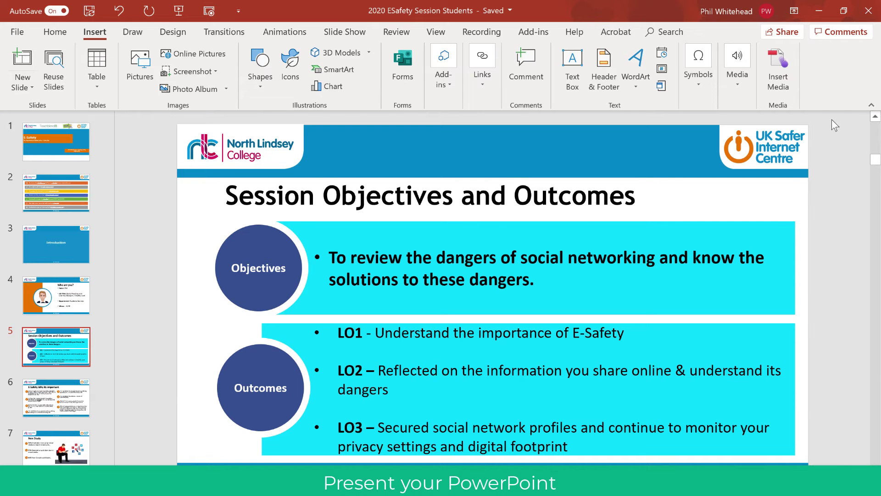
left_click(819, 11)
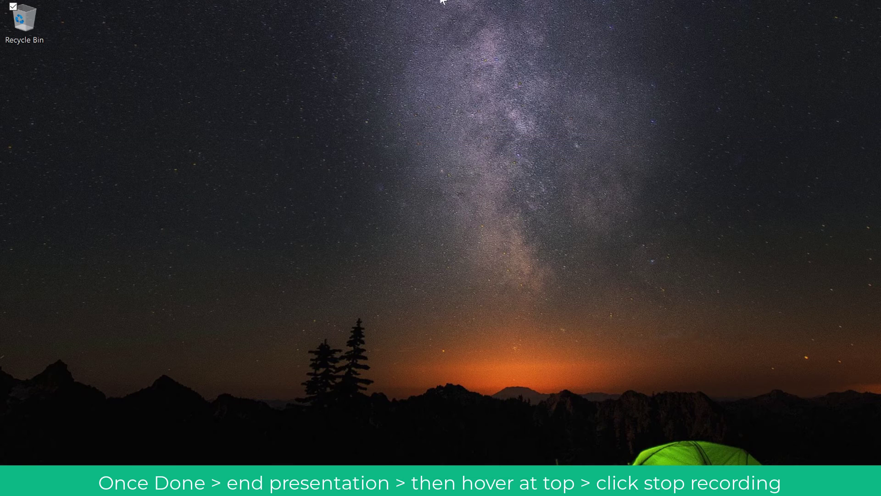
Stop the screen recording and add a new blank slide 2.
mouse_move(400, 6)
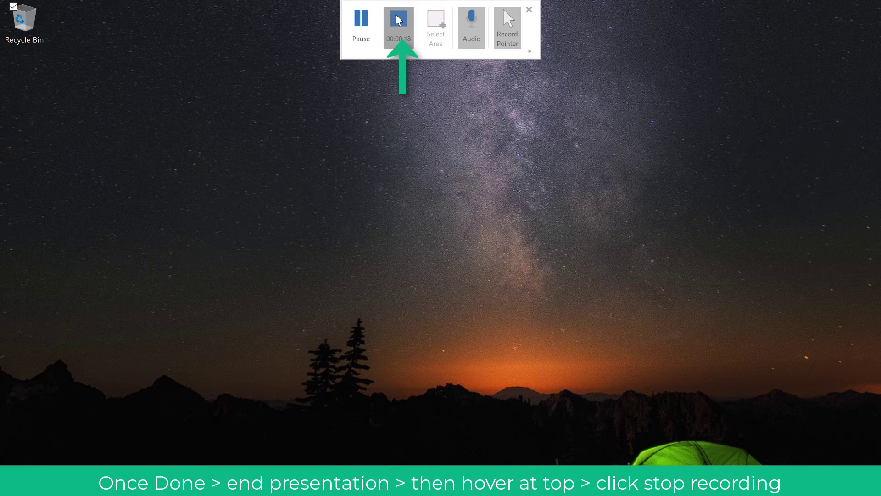
left_click(403, 36)
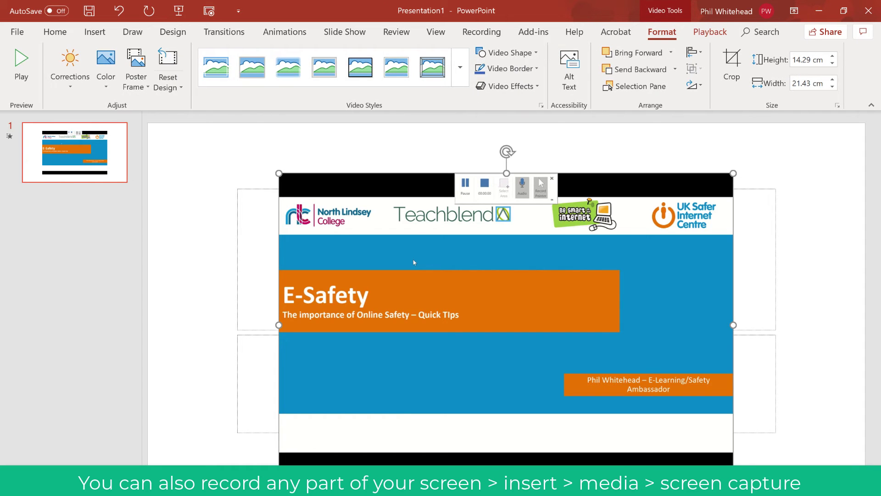
key("alt+p")
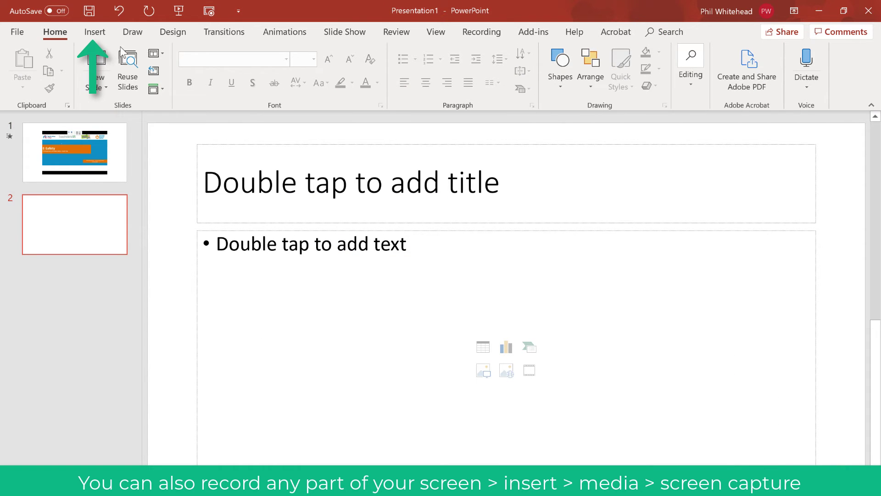
Start a new Screen Recording with the whole desktop selected as the recording area.
left_click(94, 32)
left_click(737, 60)
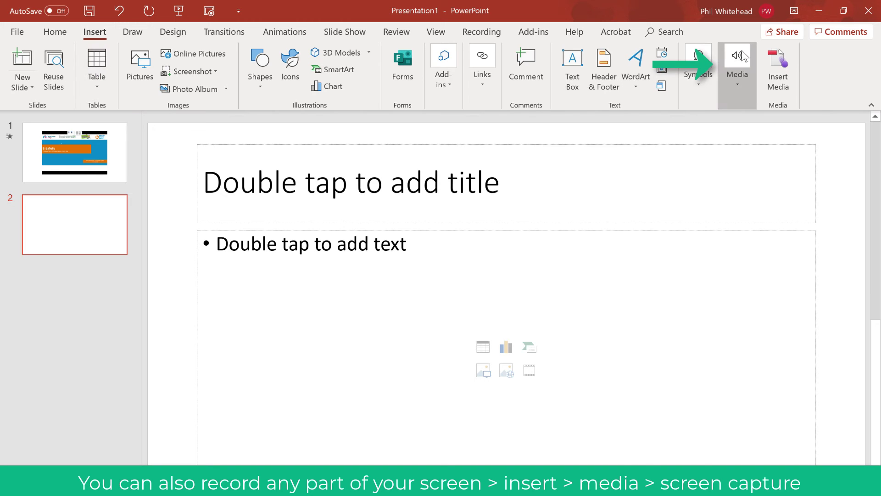
left_click(805, 135)
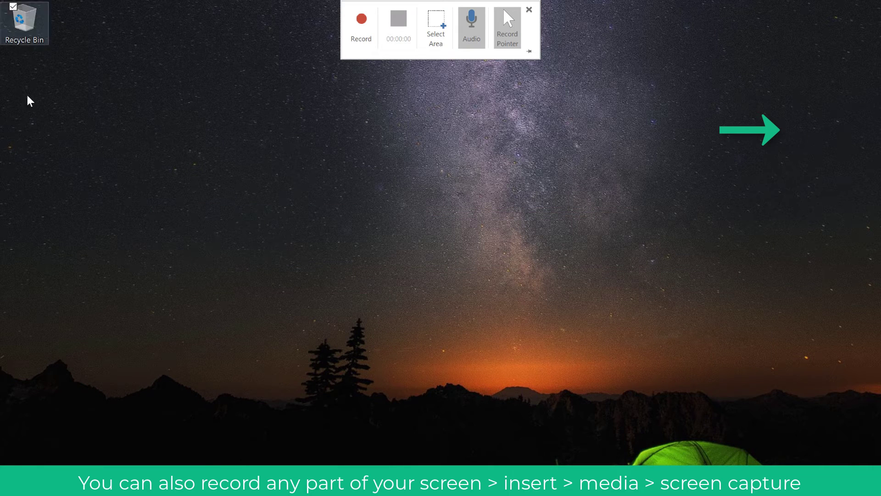
left_click(429, 14)
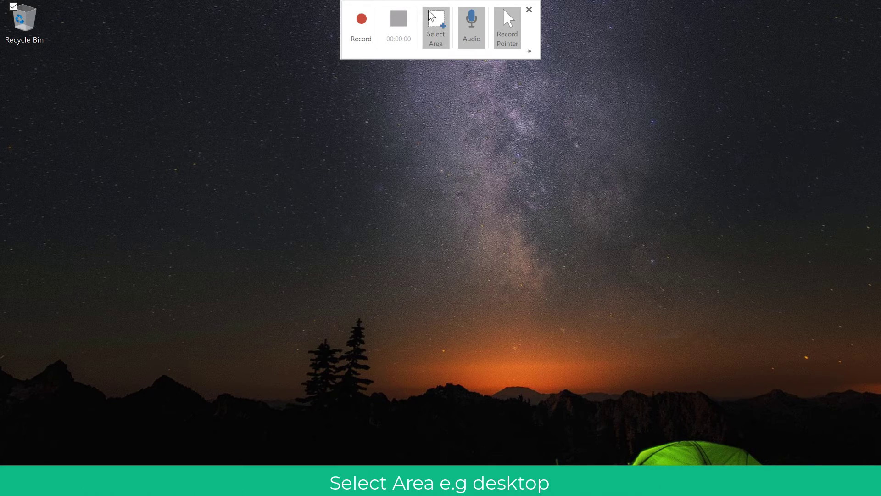
left_click_drag(1, 1, 880, 494)
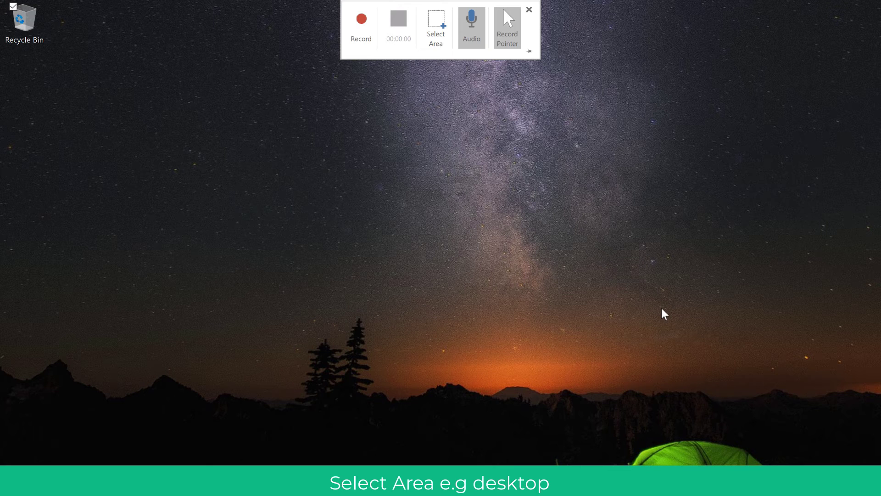
Launch Microsoft Edge on the Office 365 home page and select the office.com address.
key("super")
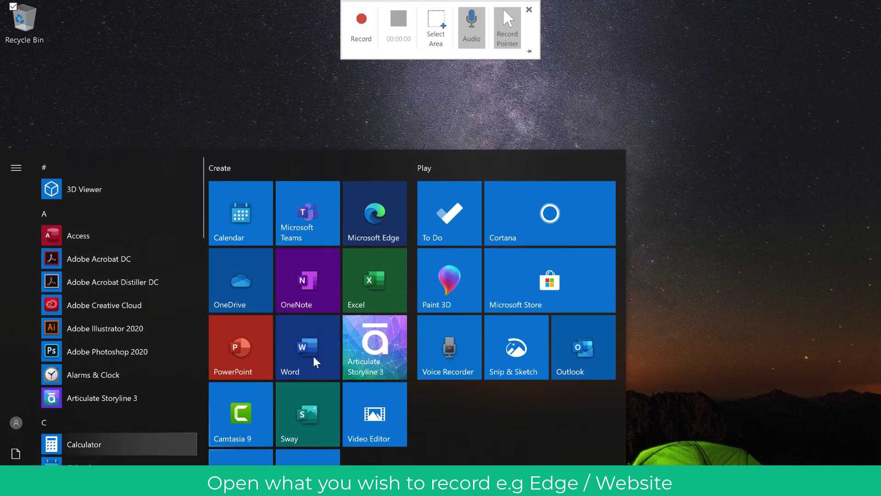
left_click(385, 211)
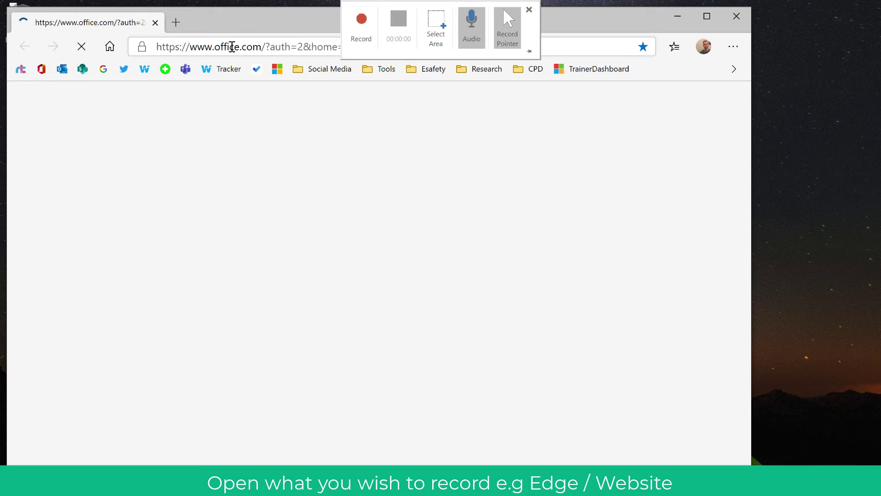
left_click(231, 47)
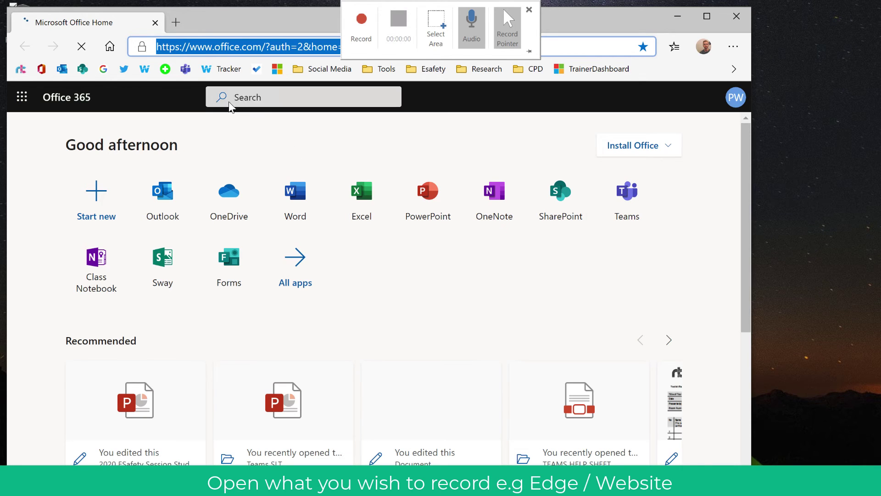
Record visiting the Flipgrid bookmark and going back, then stop and move the video down on slide 2.
left_click(165, 70)
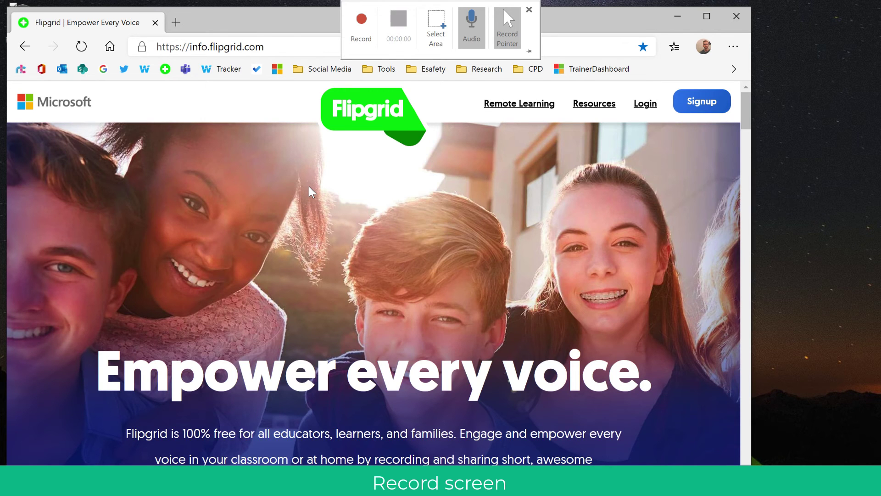
left_click(22, 47)
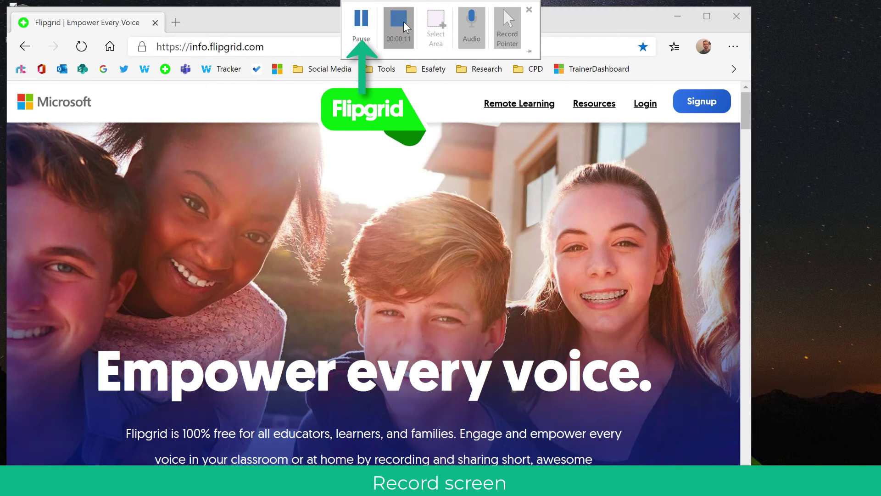
left_click(403, 22)
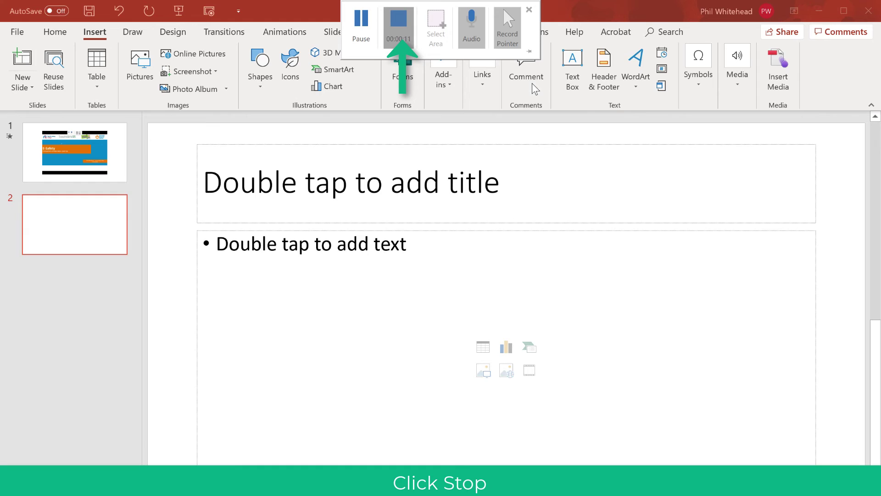
left_click_drag(473, 242, 468, 270)
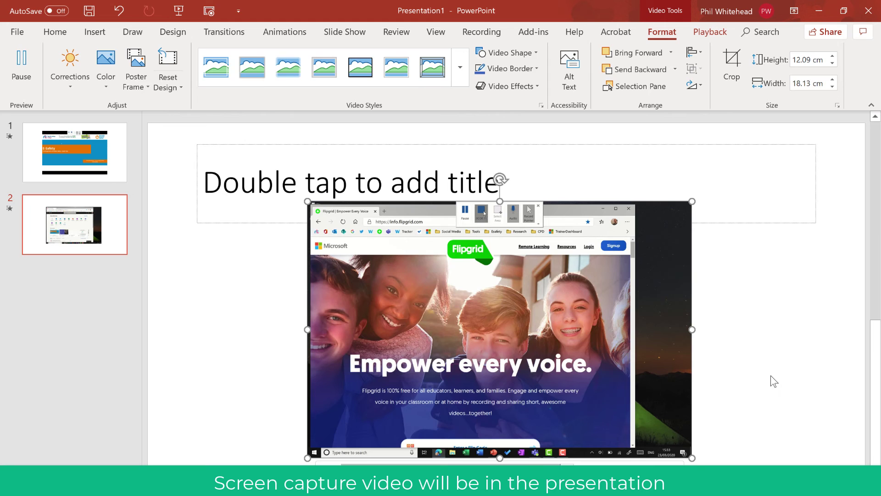
Reselect the slide 2 video, then open the context menu of the slide 1 video.
left_click(770, 375)
left_click(383, 280)
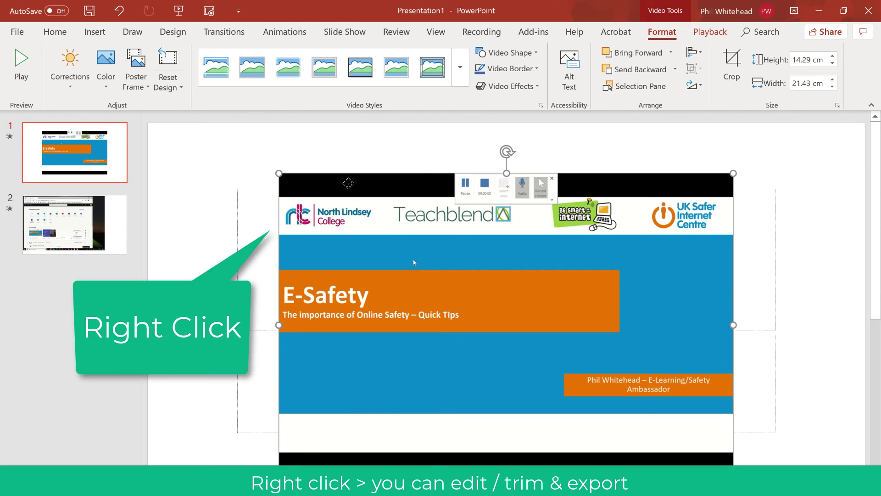
right_click(350, 183)
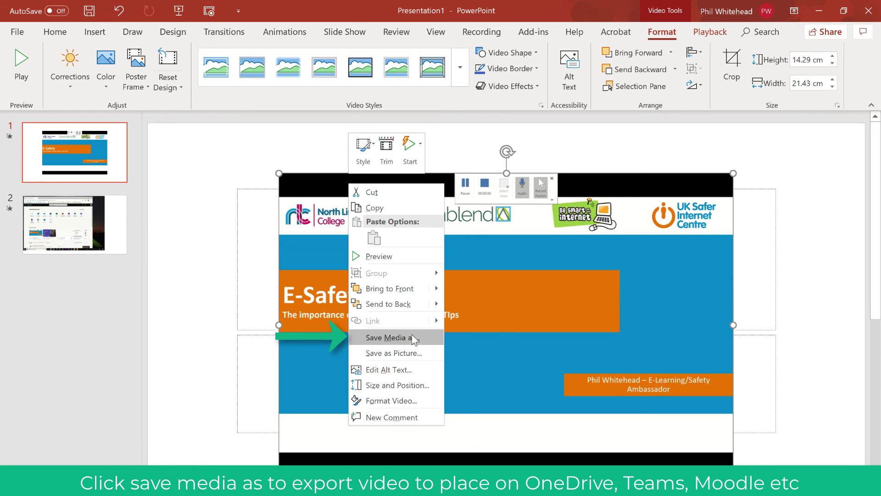
Save the slide 1 video as Media1 in the Documents folder.
left_click(391, 336)
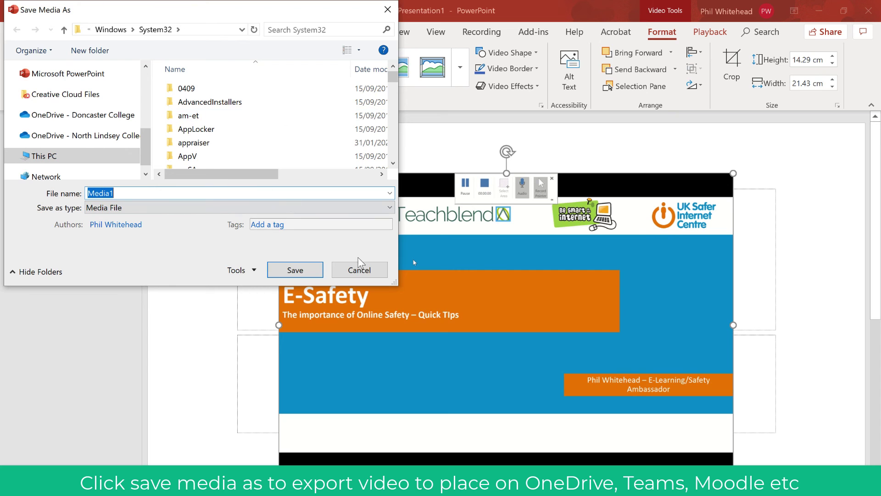
left_click_drag(396, 285, 478, 426)
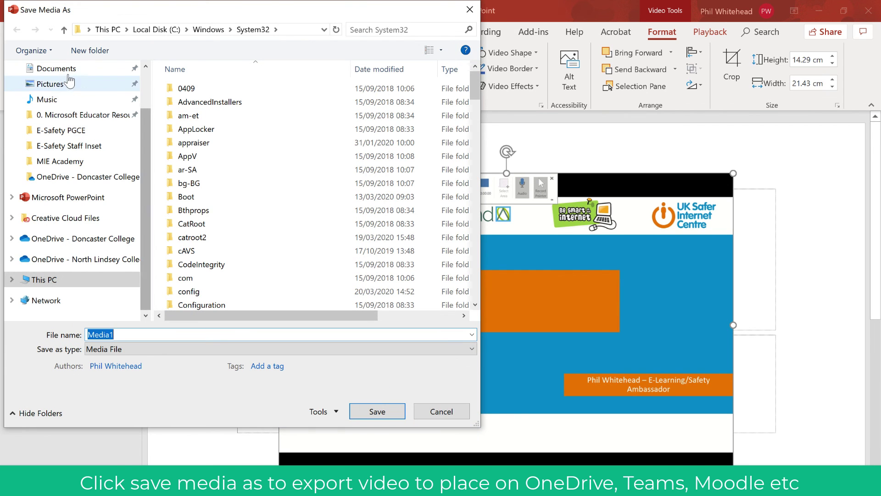
left_click(69, 73)
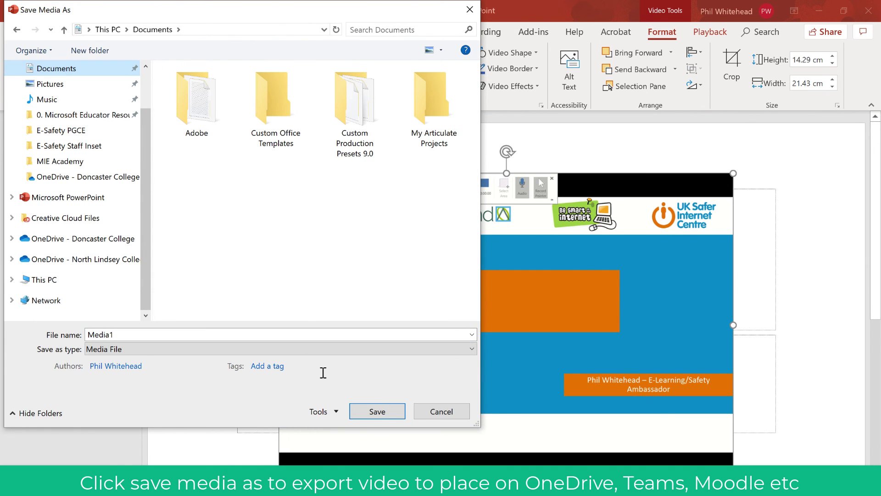
left_click(398, 414)
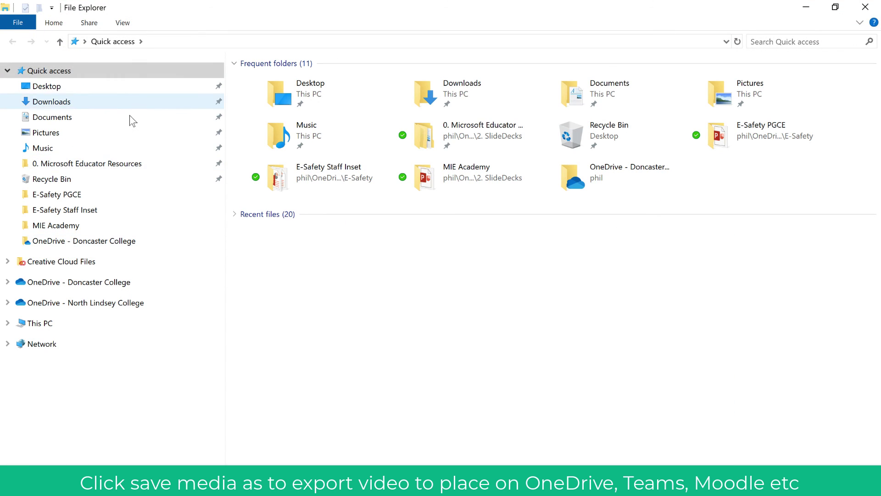
Open Documents and play the exported Media1 video.
left_click(129, 117)
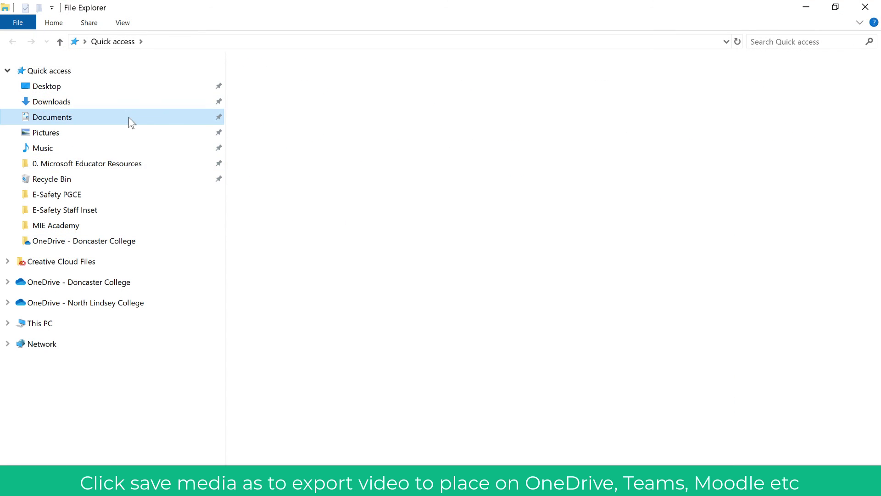
left_click(568, 87)
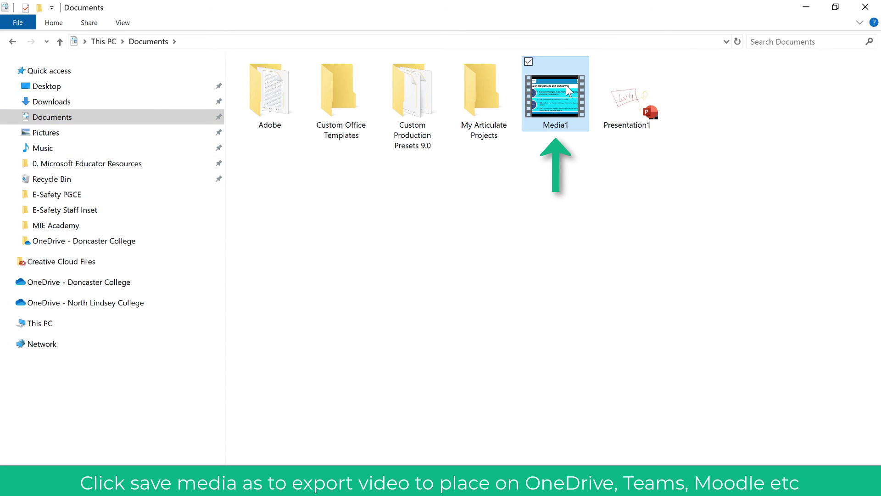
double_click(566, 85)
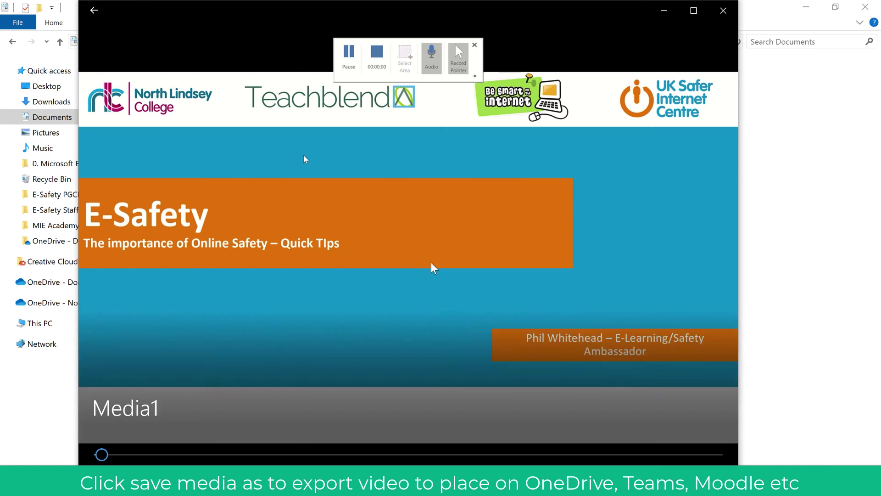